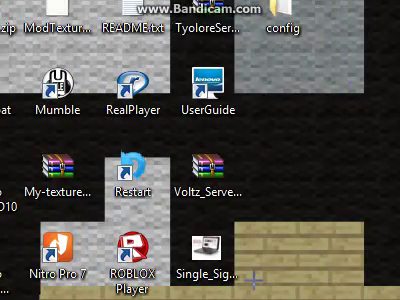
Drag the Bandicam capture rectangle across the desktop icons onto the Bandicam web page.
left_click_drag(200, 6, 150, 60)
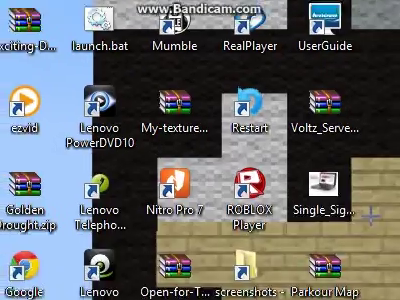
left_click_drag(370, 214, 368, 280)
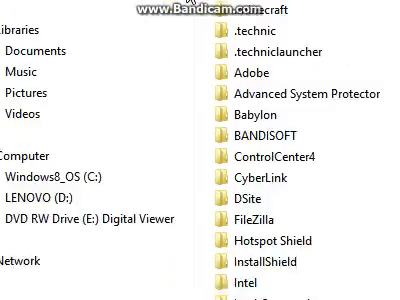
Open the Downloads folder from Favorites in File Explorer.
left_click(75, 55)
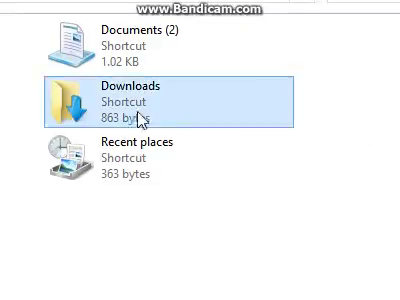
double_click(140, 112)
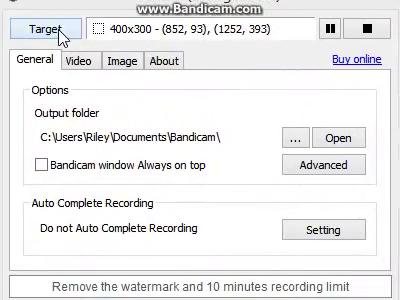
Choose a recording target mode, such as DirectX/OpenGL window, from the Target list.
left_click(62, 36)
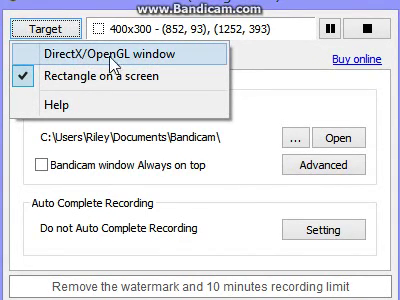
left_click(272, 95)
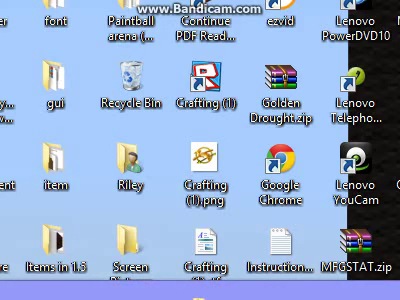
Open File Explorer and browse Favorites > Documents > Bandicam to see the .avi recordings.
key("super+r")
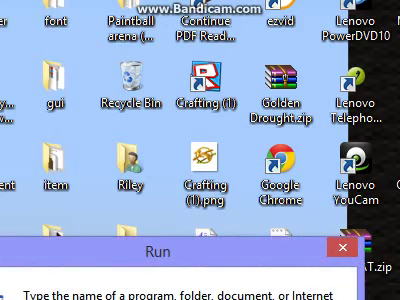
key("Escape")
key("super+e")
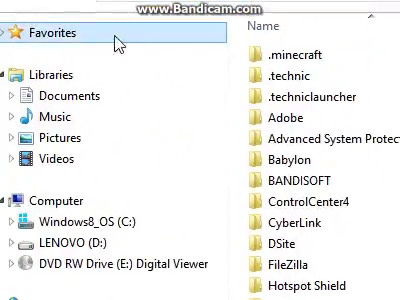
left_click(118, 43)
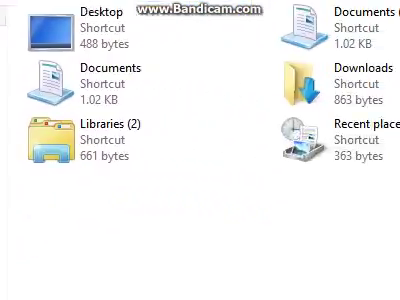
double_click(158, 82)
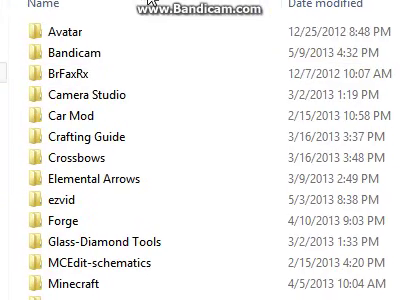
double_click(118, 57)
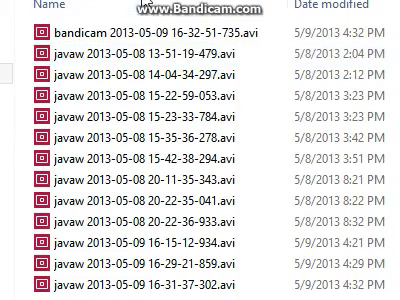